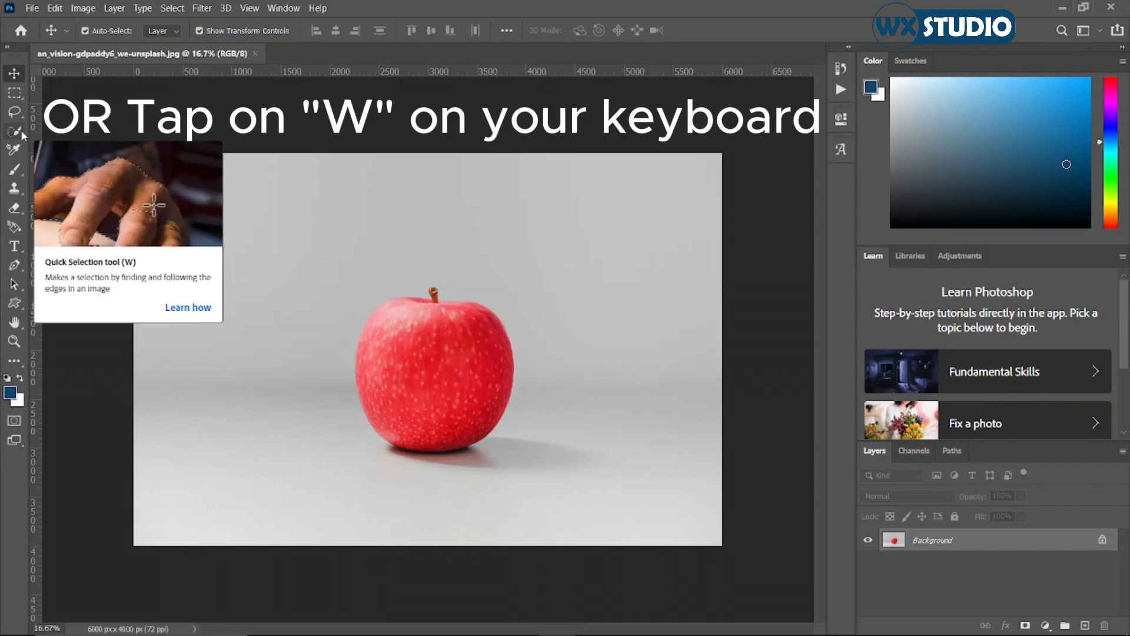
Select the whole apple including its stem with the Quick Selection tool.
click(22, 134)
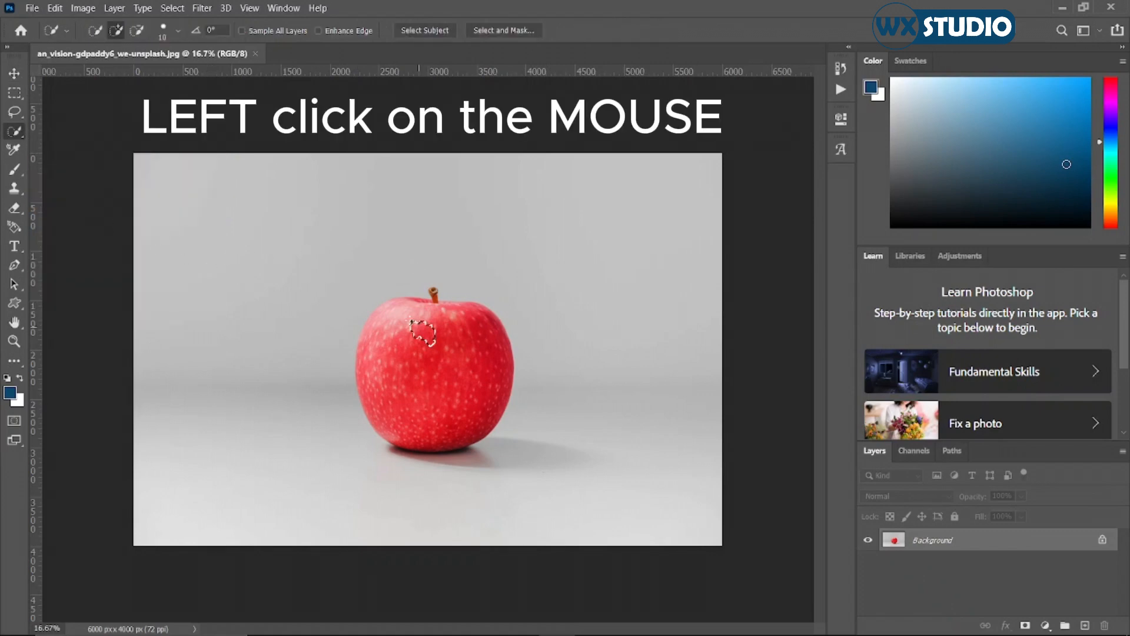
click(432, 345)
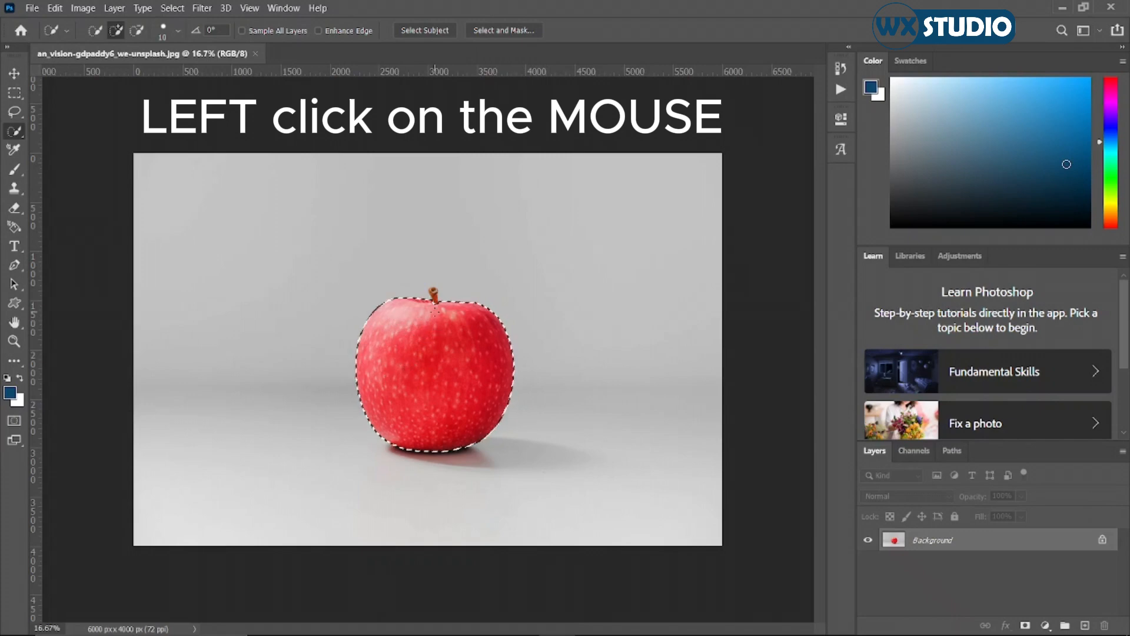
click(434, 292)
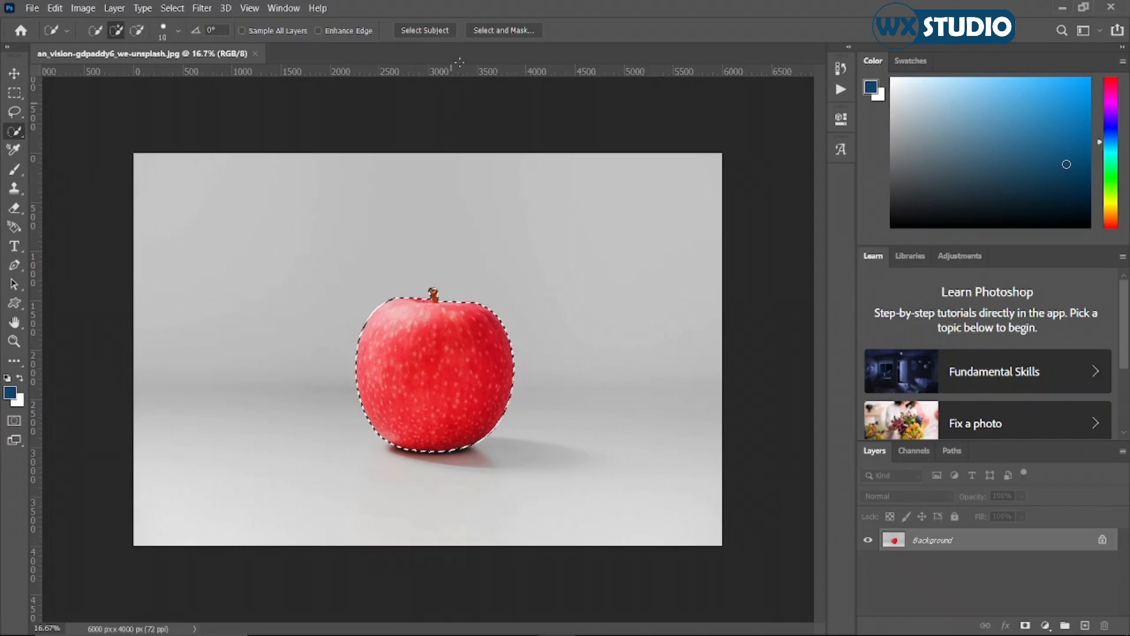
Output the apple selection to a new layer through Select and Mask.
click(518, 30)
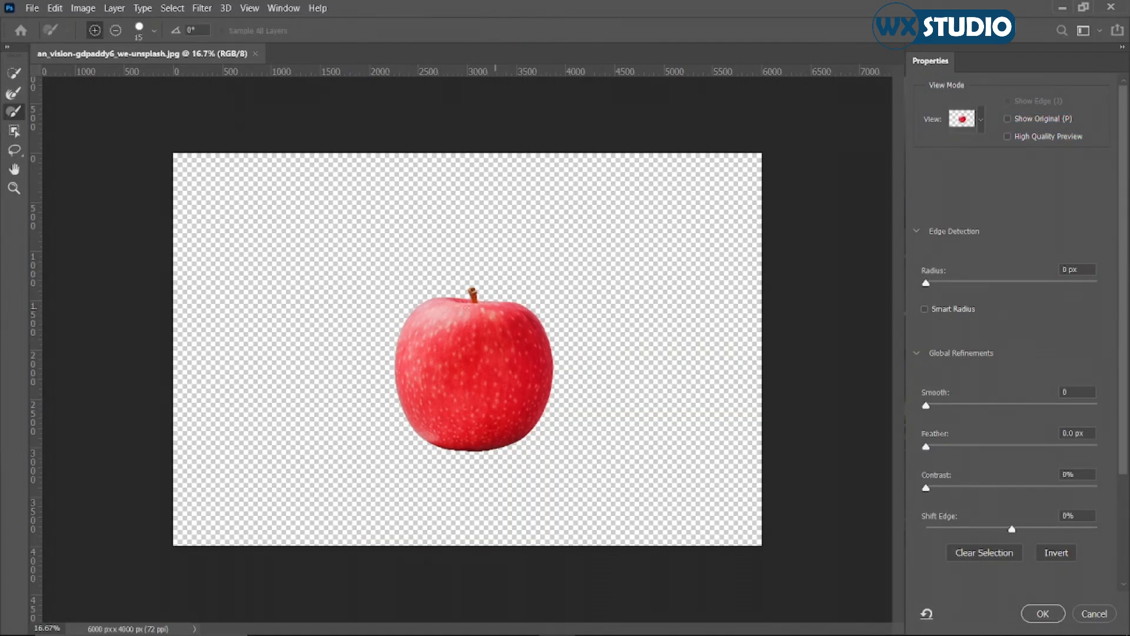
scroll(995, 309, down, 5)
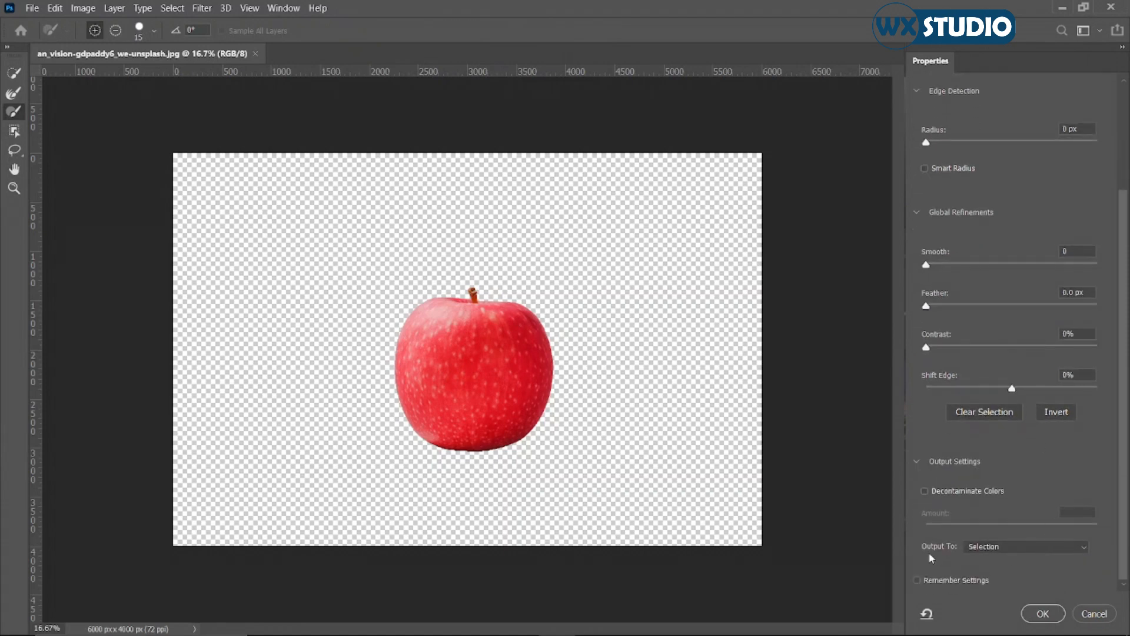
click(992, 545)
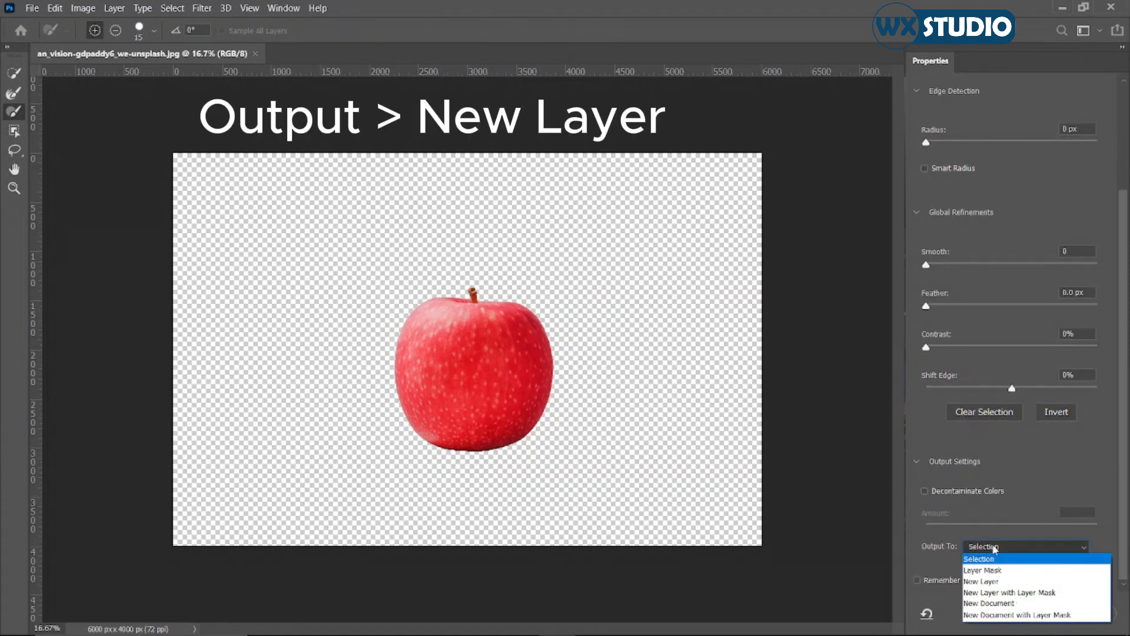
click(981, 582)
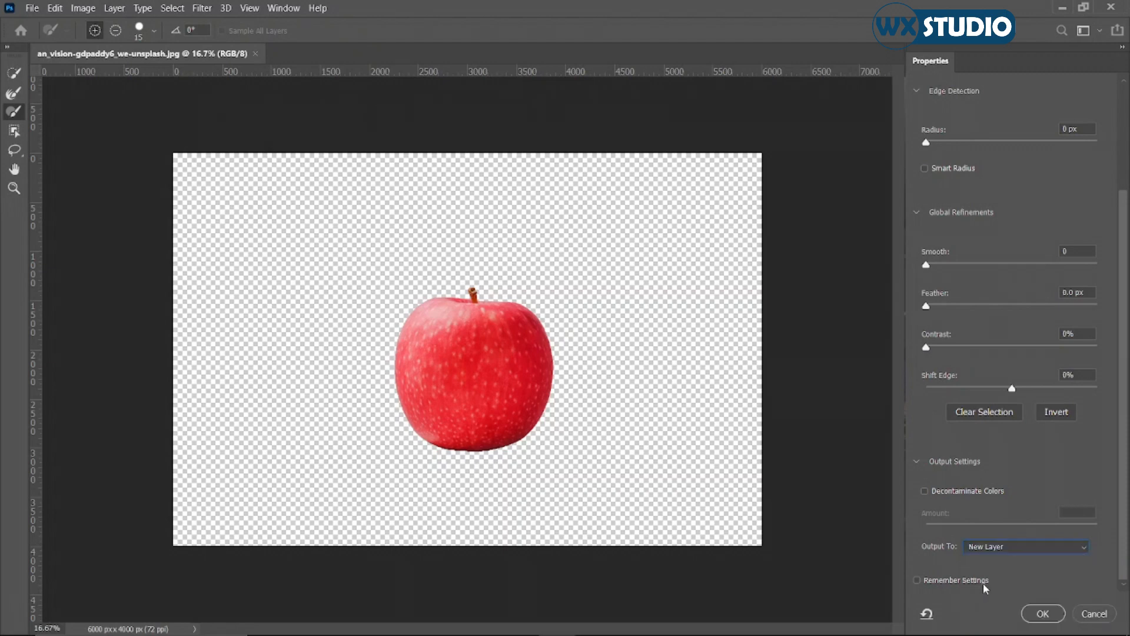
click(1043, 613)
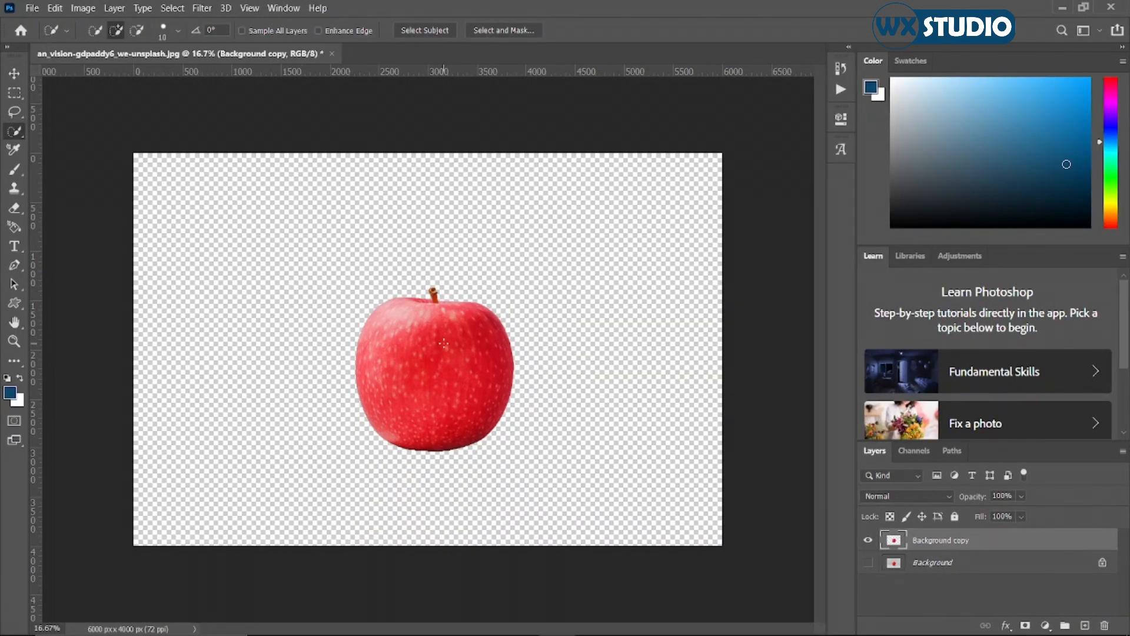
Move the cut-out apple slightly up from its original spot on the canvas.
key(v)
mouse_move(437, 372)
mouse_down()
mouse_move(388, 311)
mouse_move(464, 309)
mouse_move(462, 336)
mouse_move(428, 354)
mouse_up()
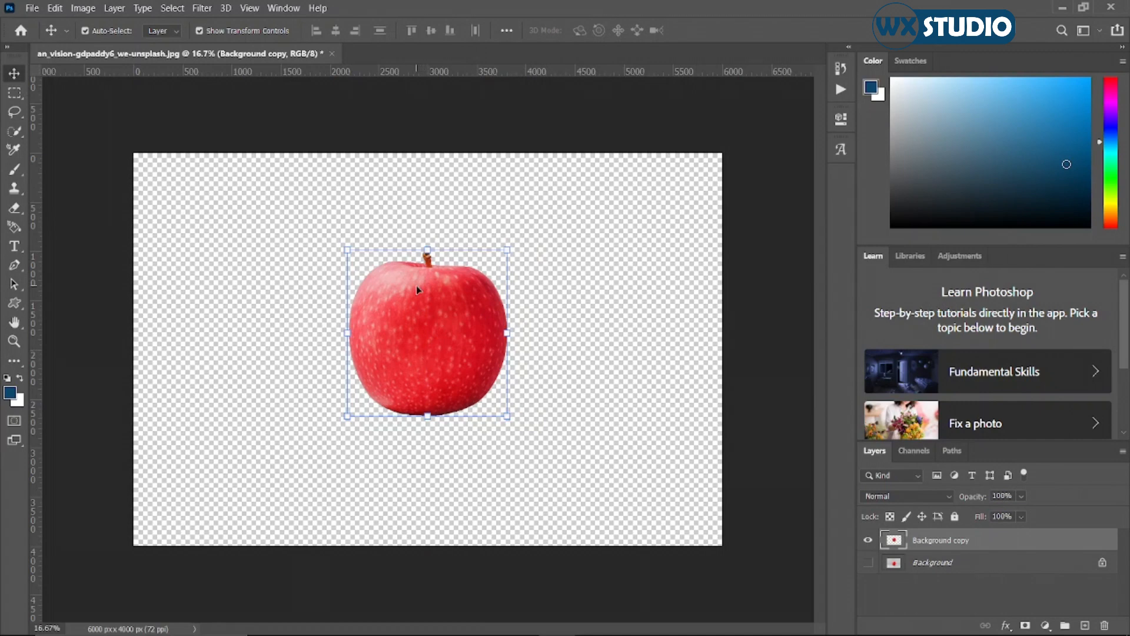
mouse_move(429, 325)
mouse_down()
mouse_move(420, 306)
mouse_move(429, 334)
mouse_up()
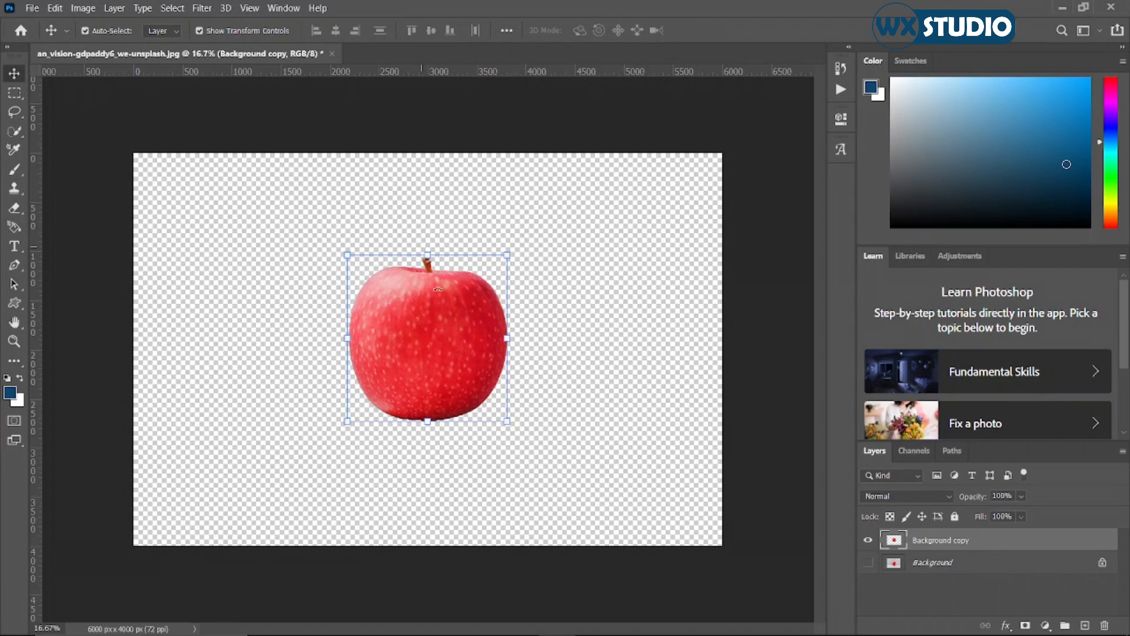
Undo the apple moves, the new layer and the quick selection to restore the original photo.
key(ctrl+z)
key(ctrl+z)
key(ctrl+z)
key(ctrl+z)
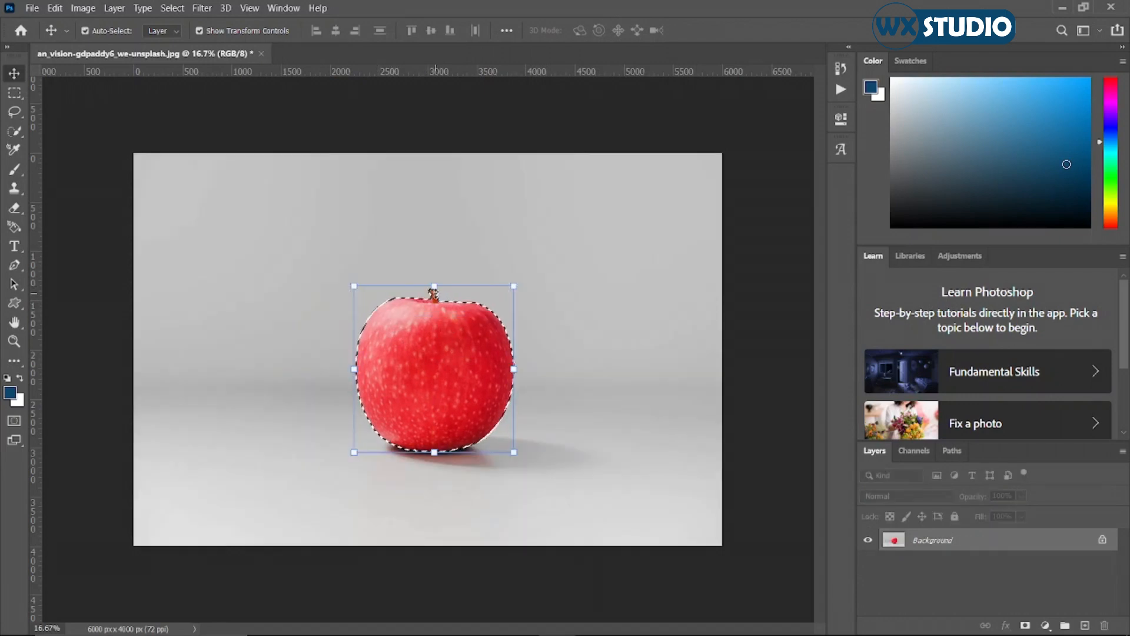
key(ctrl+z)
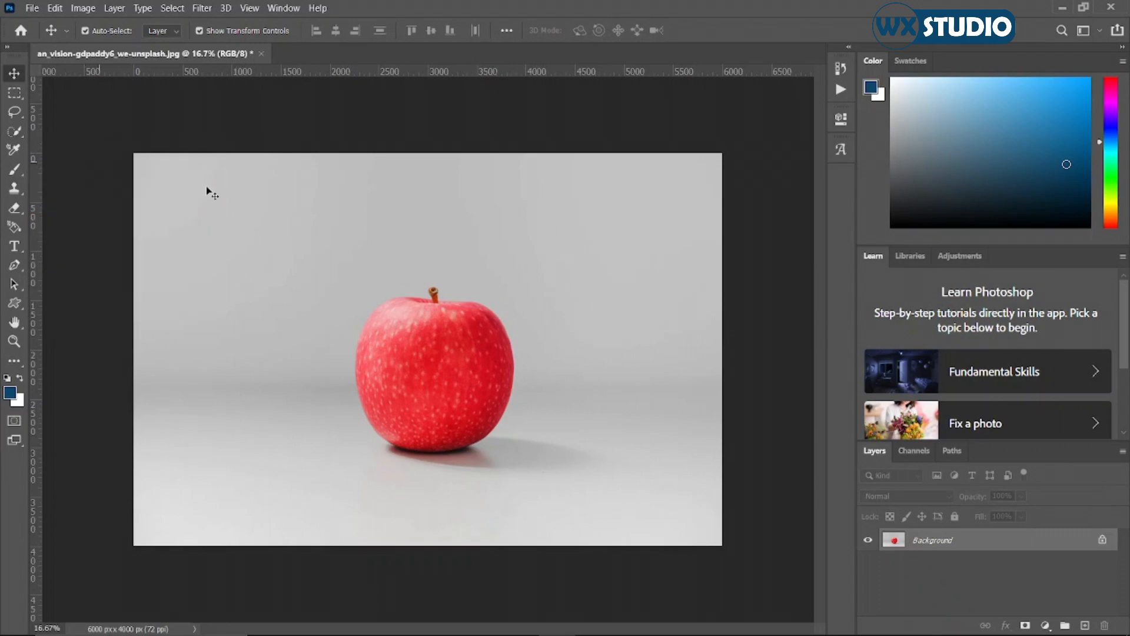
Start a Pen tool path with an anchor point where the left side of the stem meets the apple.
key(w)
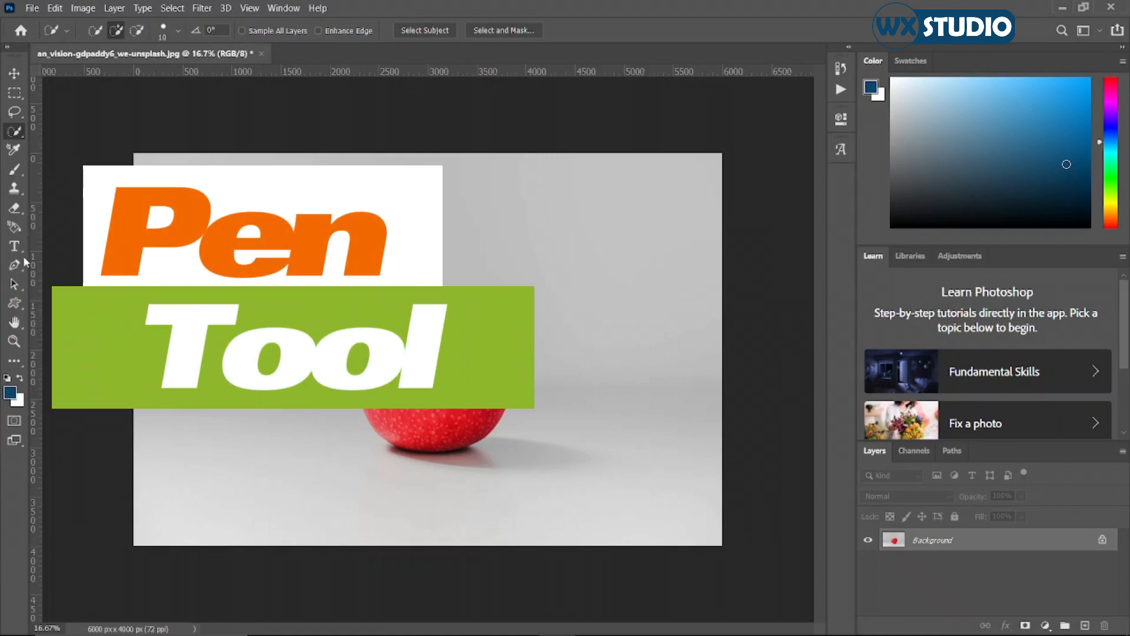
click(18, 272)
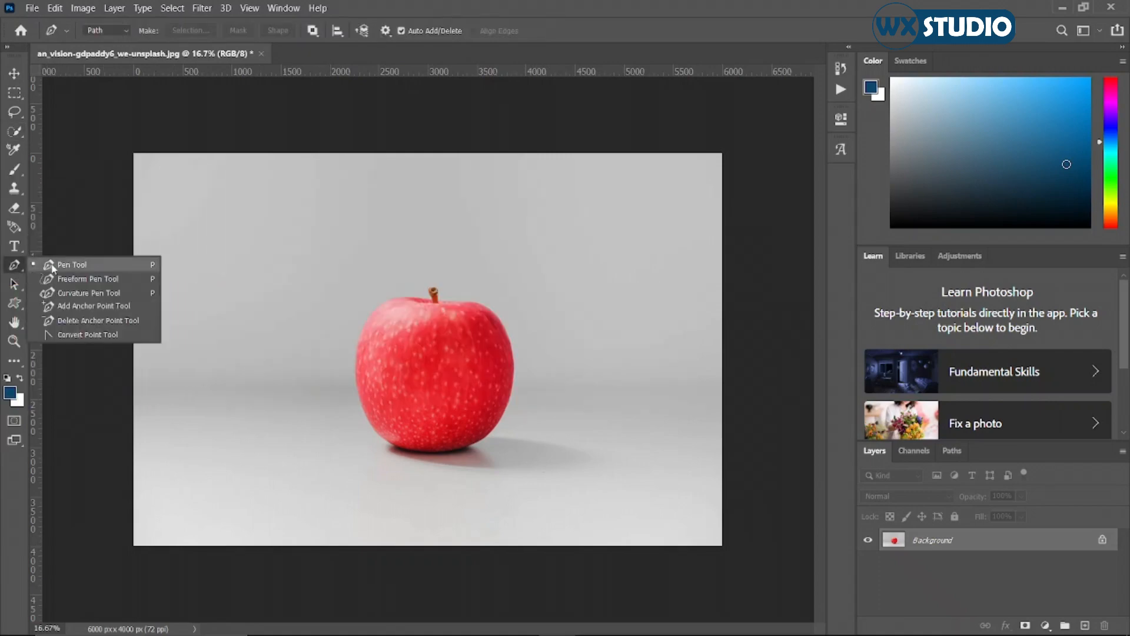
click(53, 263)
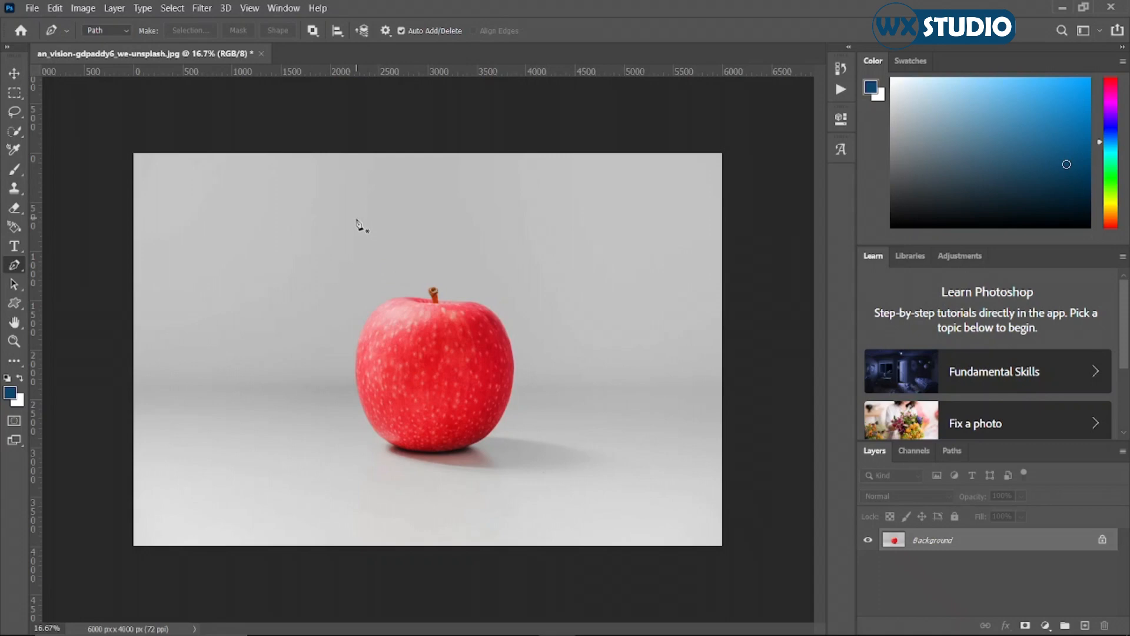
key(v)
key(ctrl+0)
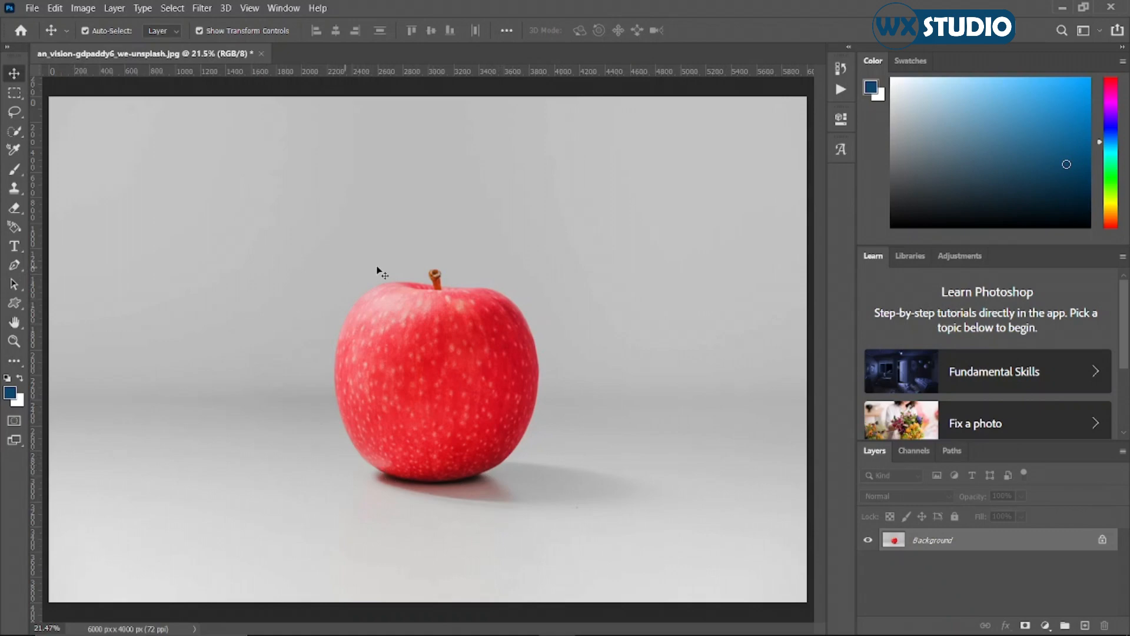
click(14, 267)
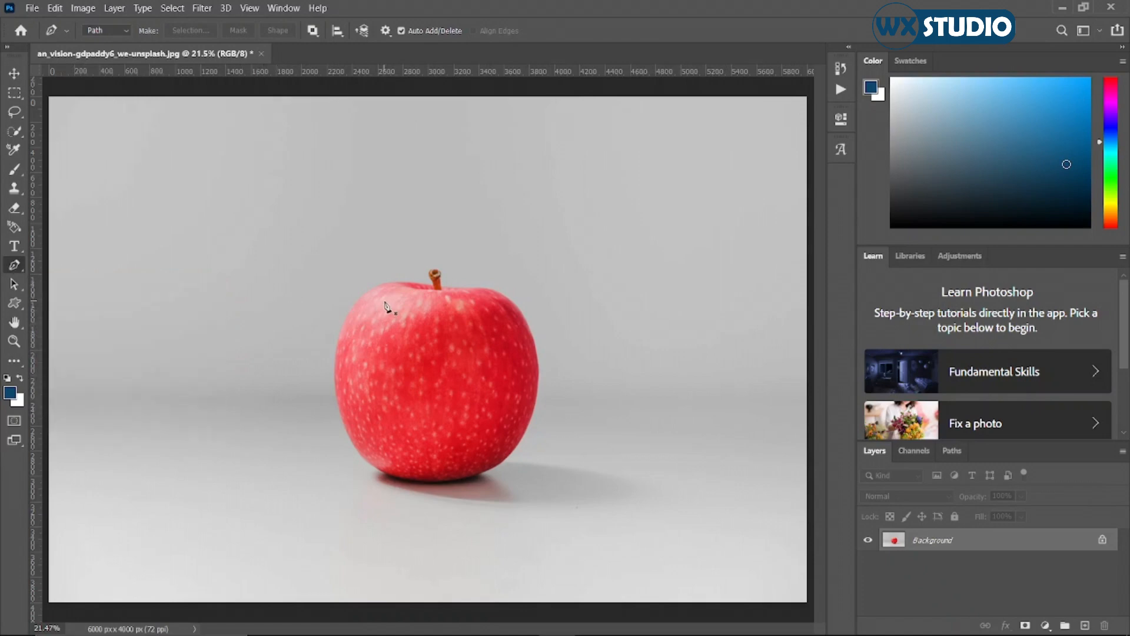
key(z)
click(408, 329)
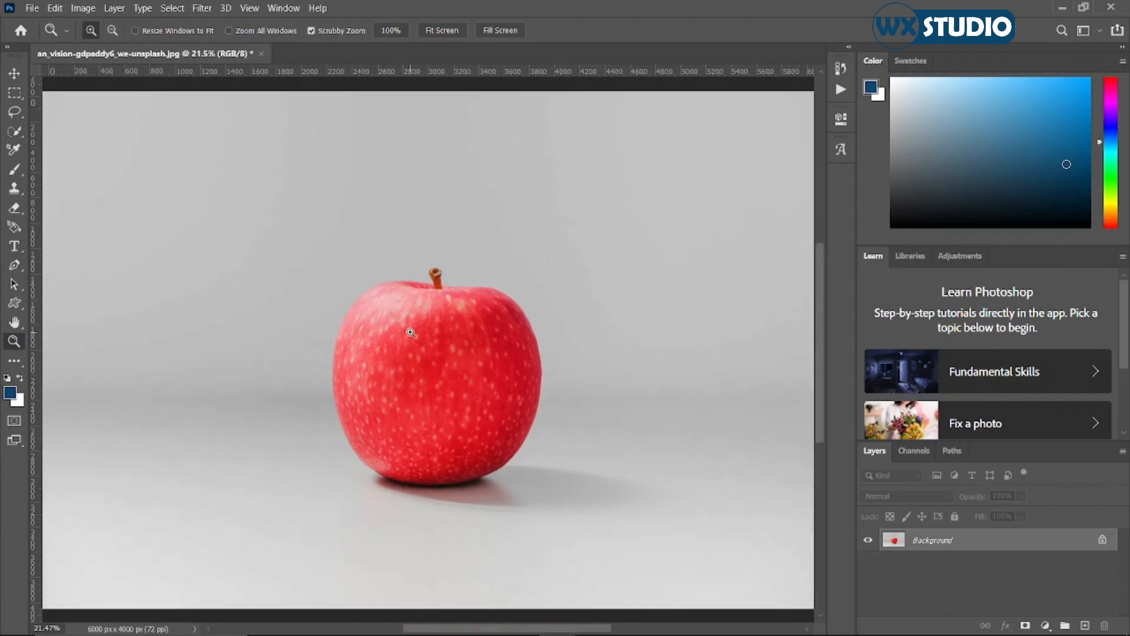
click(439, 407)
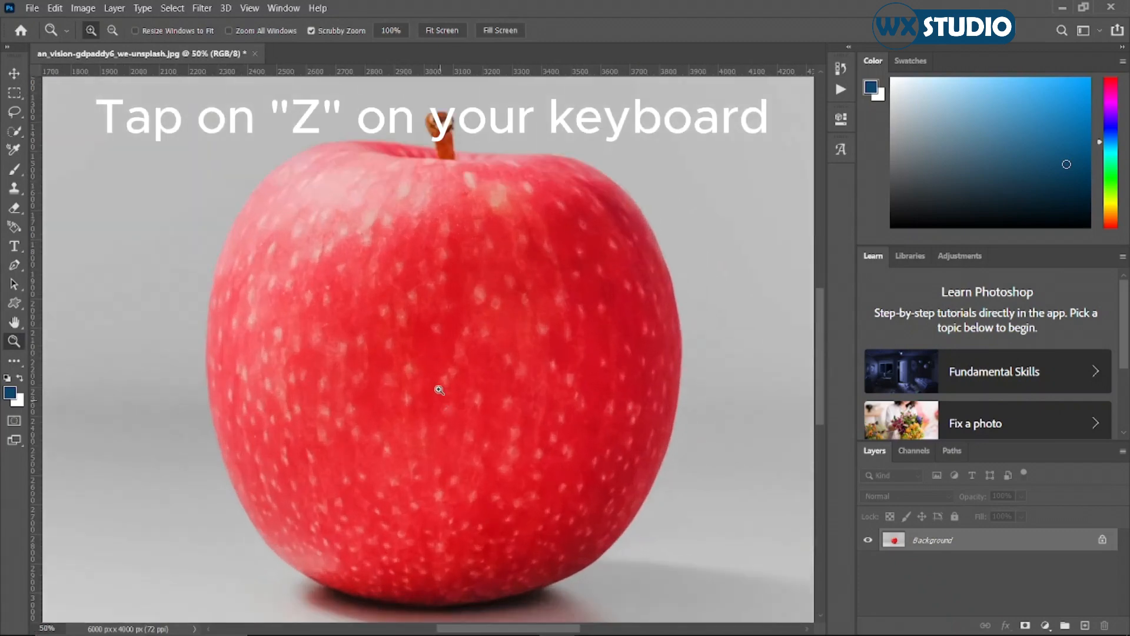
key(p)
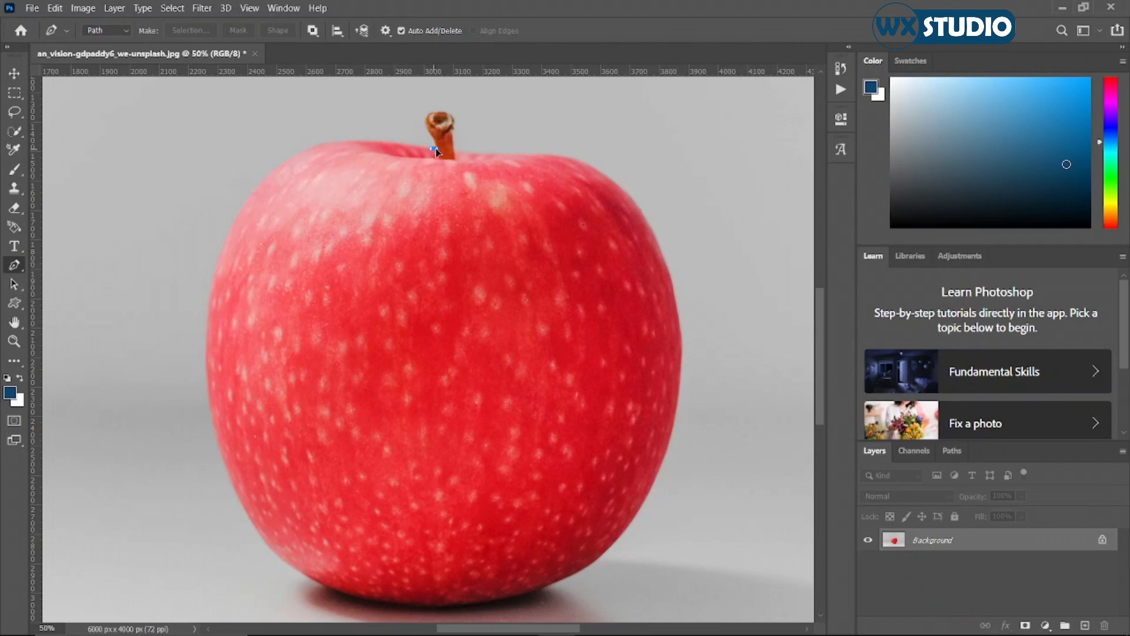
click(434, 148)
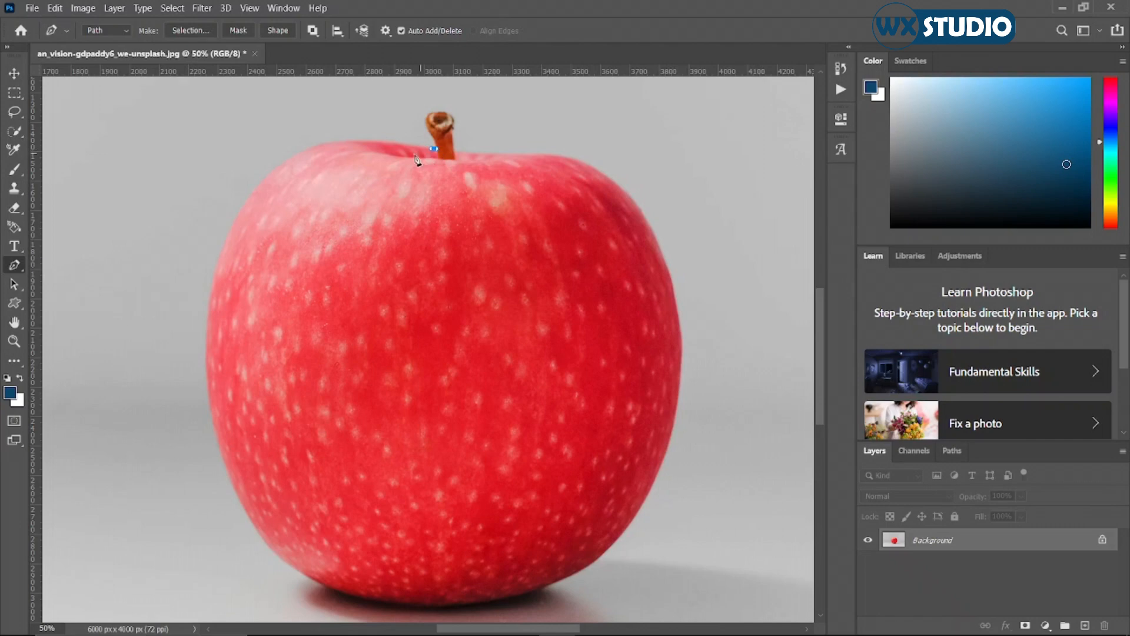
Add a curved anchor point on the apple's upper-left shoulder, following the top edge, and remove its outgoing handle.
click(316, 146)
drag(305, 160, 238, 159)
mouse_move(238, 158)
mouse_down()
mouse_move(257, 186)
mouse_move(247, 176)
mouse_up()
key(ctrl+z)
mouse_move(238, 158)
mouse_down()
mouse_move(243, 171)
mouse_move(237, 159)
mouse_up()
alt+click(316, 147)
Continue the path down the apple's left edge with two curved anchor points, removing the outgoing handle of each.
drag(230, 228, 199, 298)
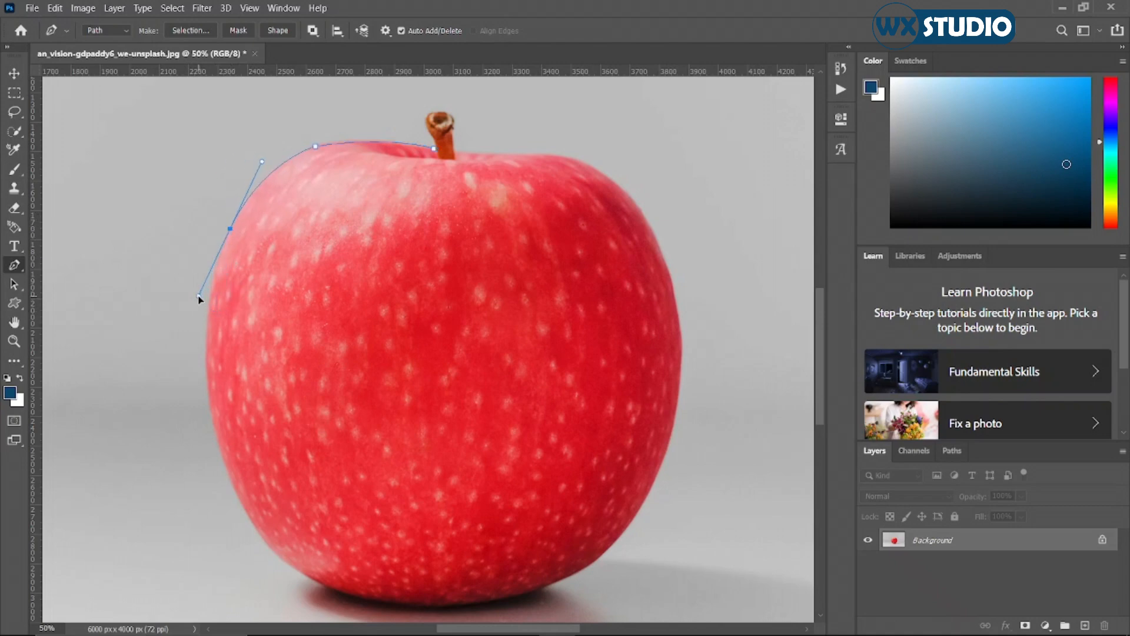
alt+click(230, 229)
drag(210, 411, 232, 519)
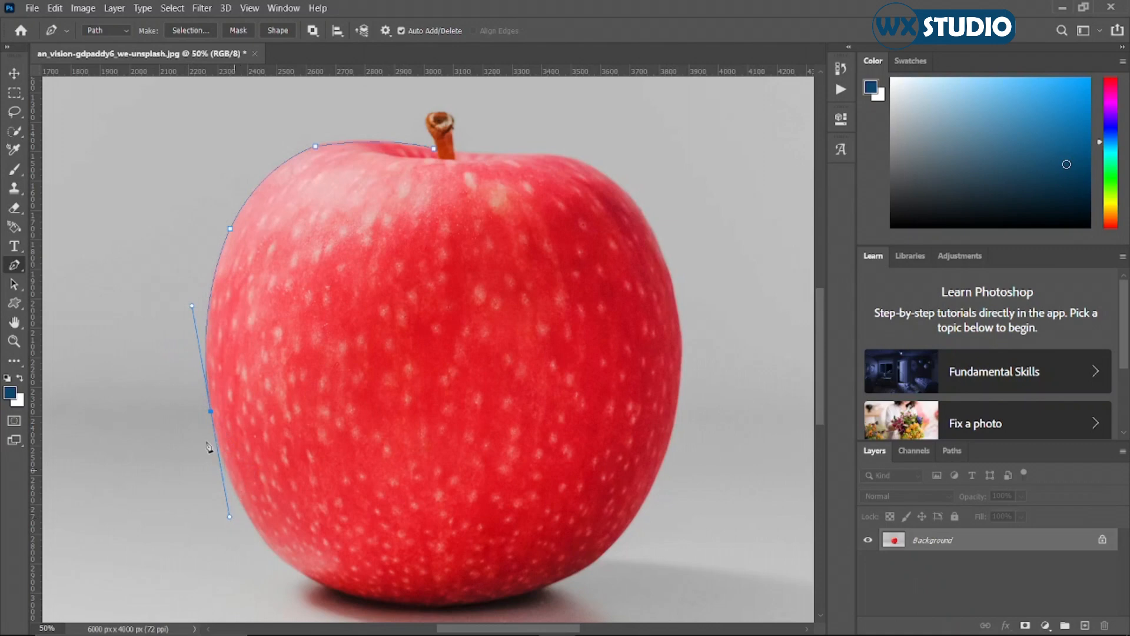
alt+click(212, 412)
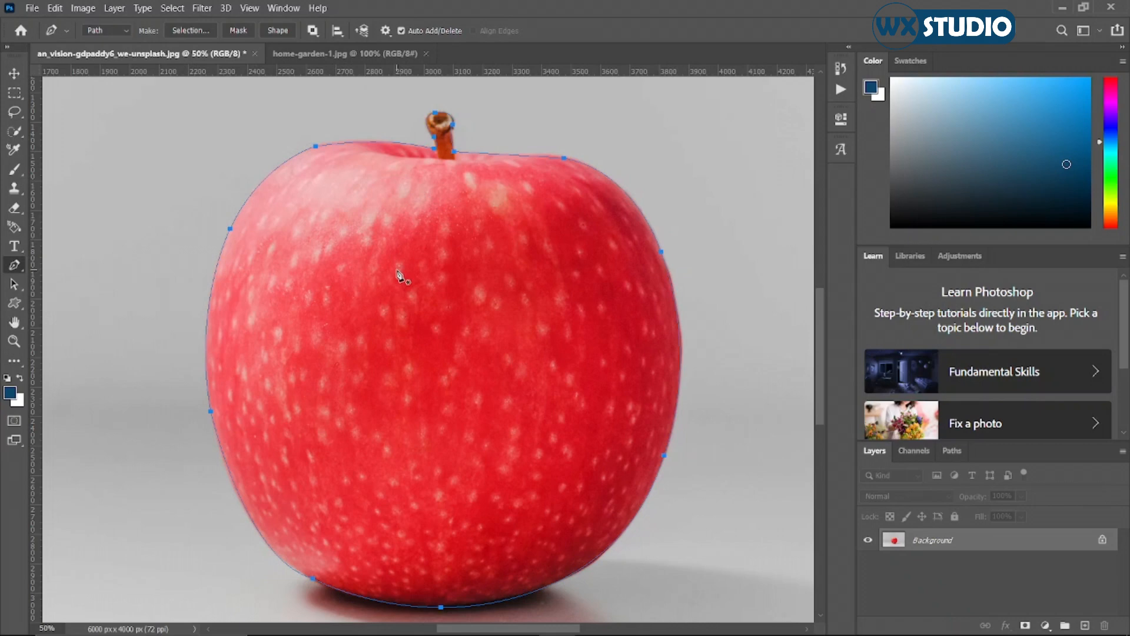
Convert the closed apple path into a new anti-aliased selection with a feather radius of 0 pixels.
right_click(370, 239)
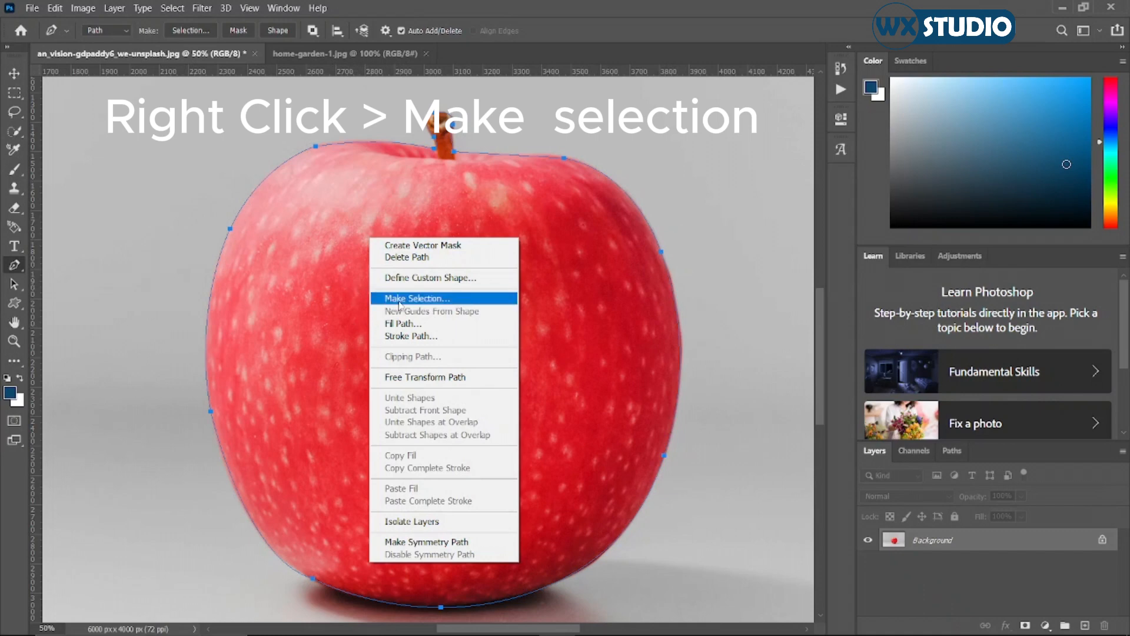
click(418, 299)
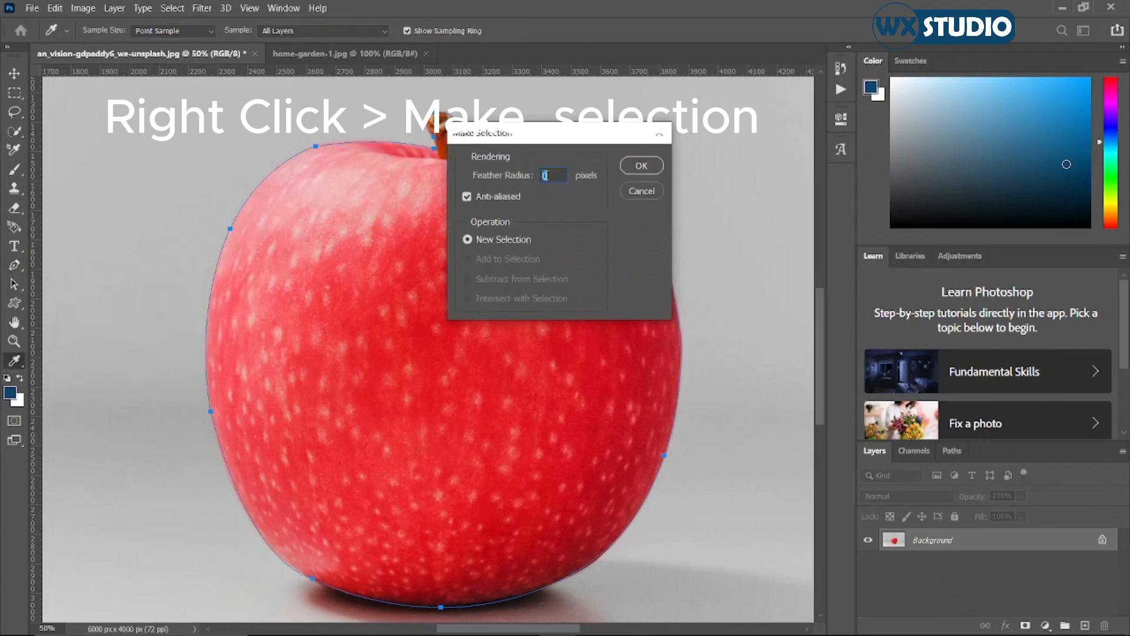
click(636, 168)
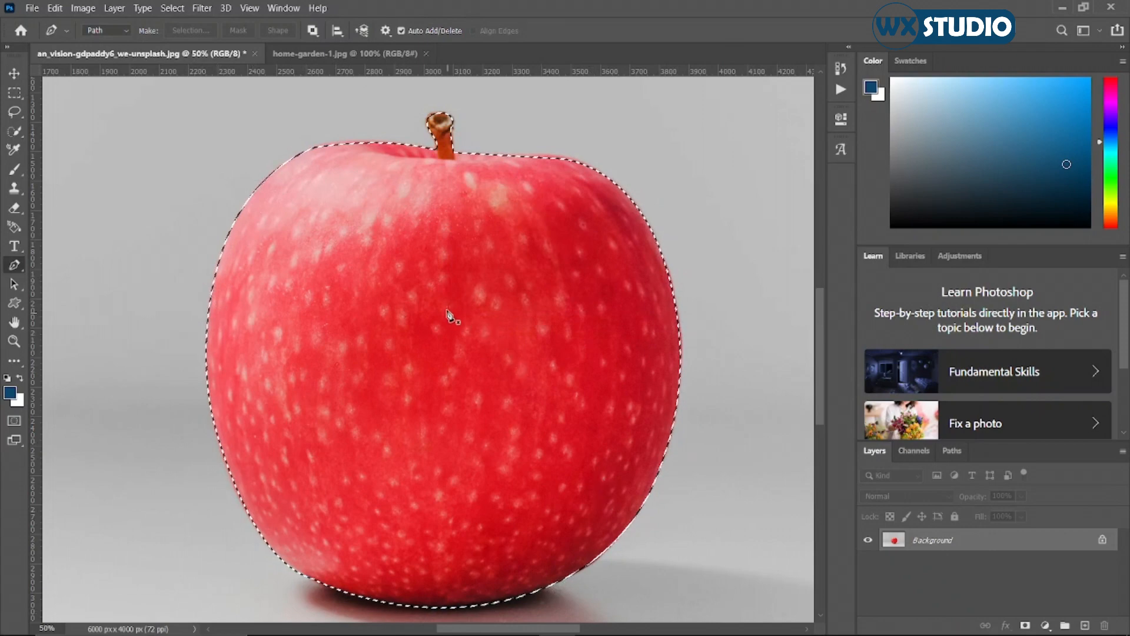
Use Select and Mask to output the path-based apple selection to a new layer.
key(w)
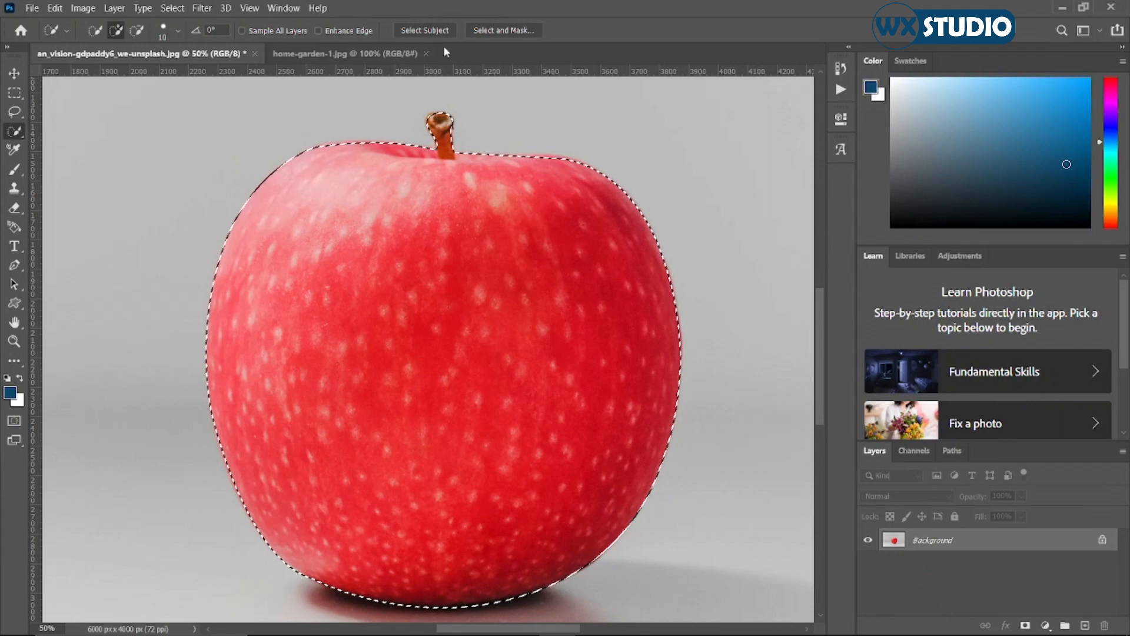
click(503, 31)
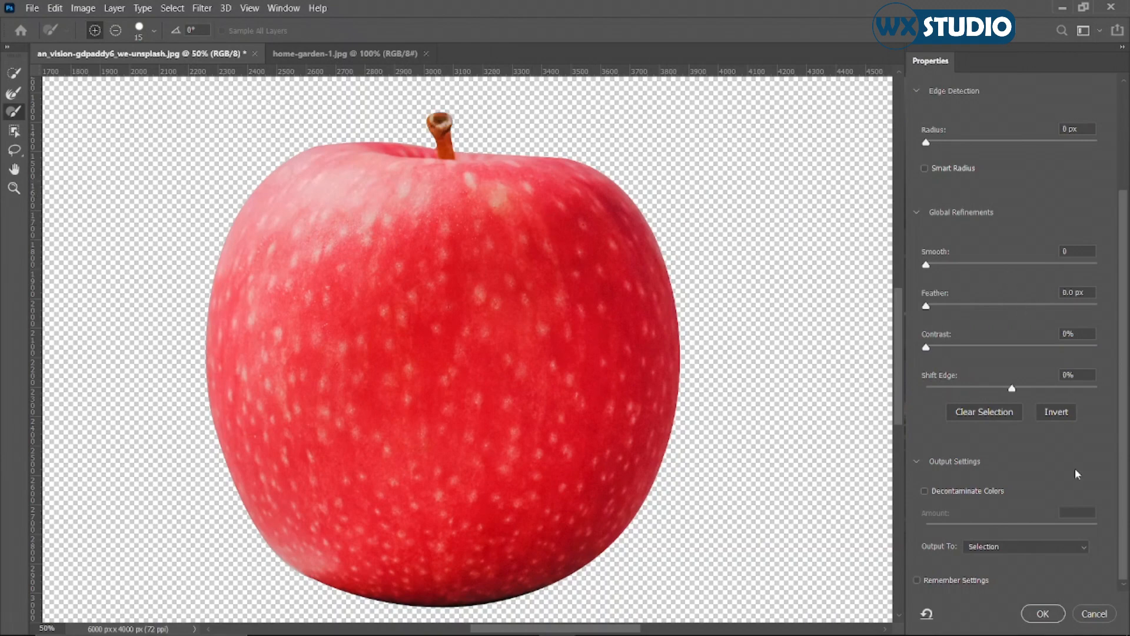
click(966, 549)
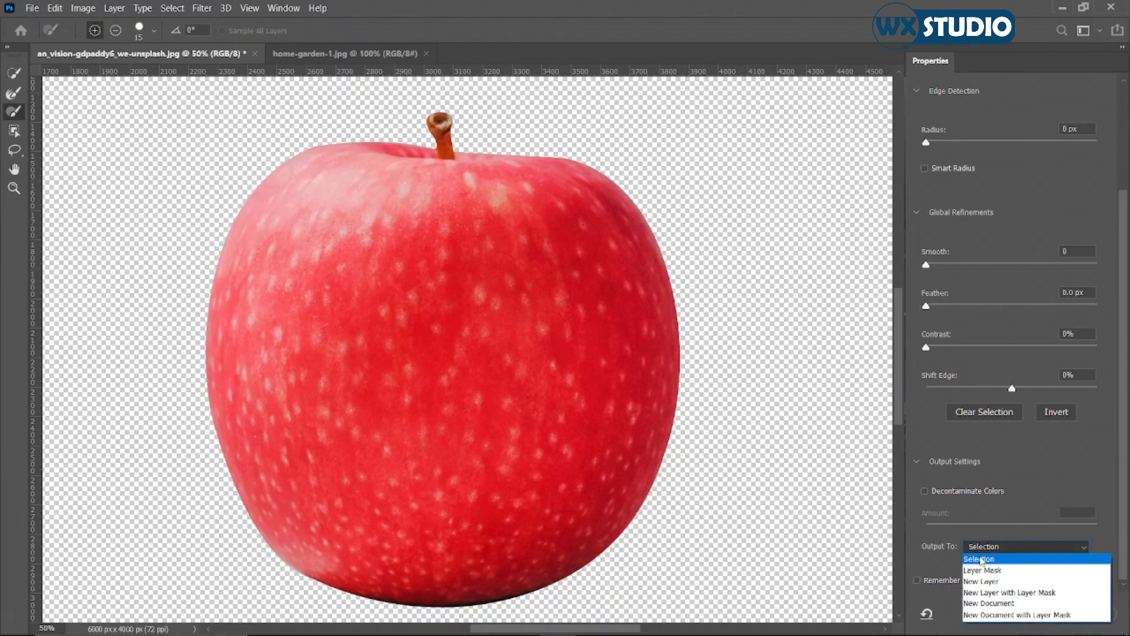
click(986, 581)
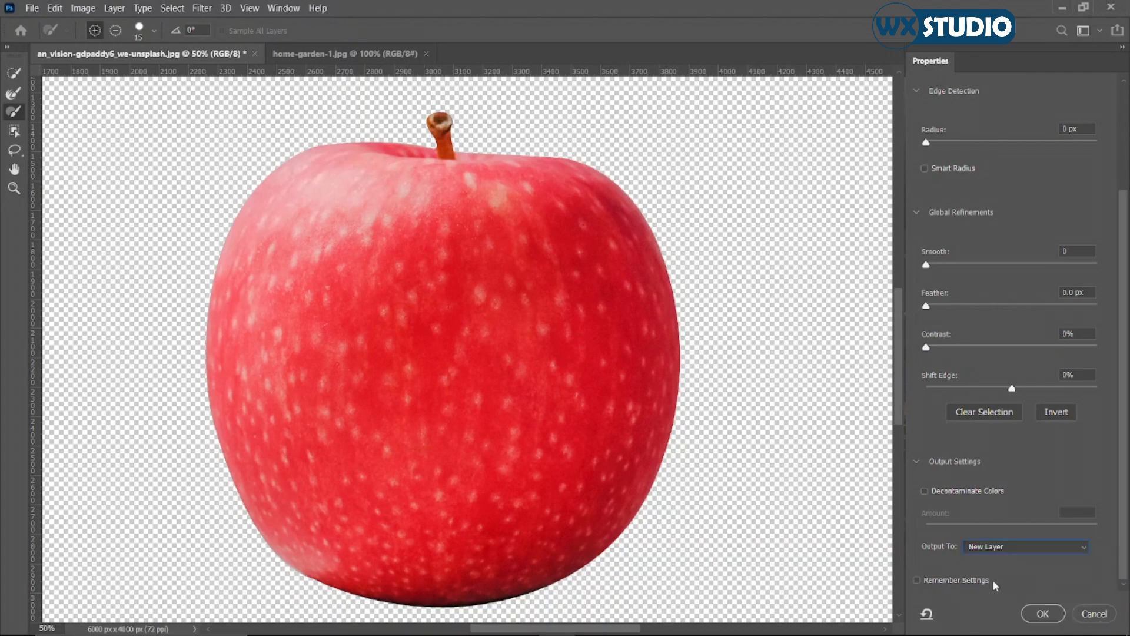
click(1030, 612)
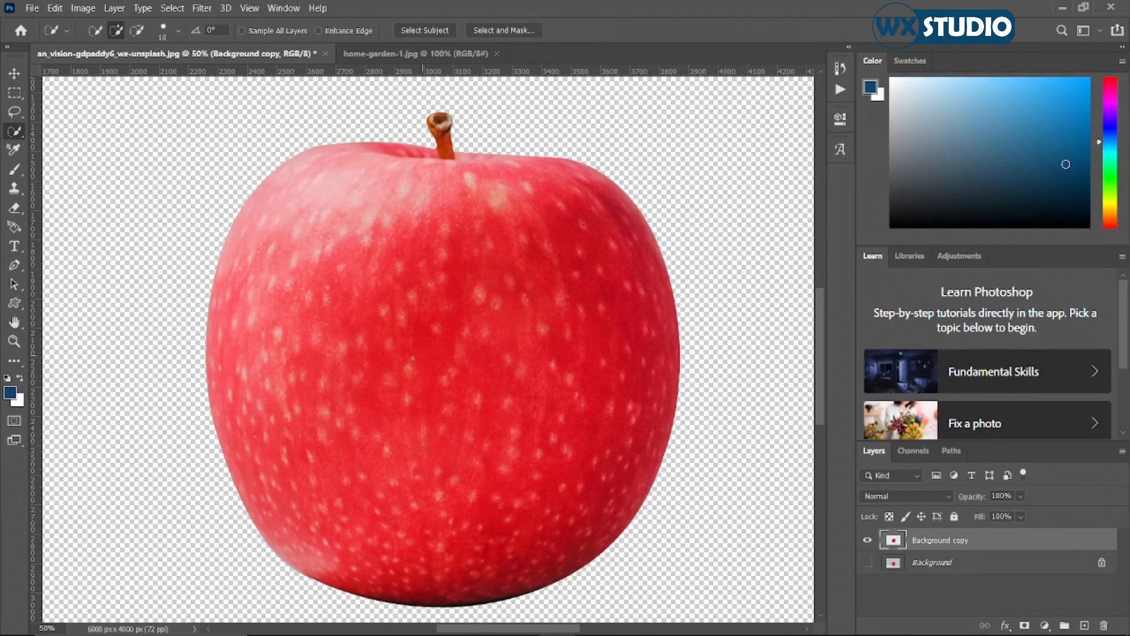
Copy the cut-out apple layer into the home-garden-1.jpg document with the Move tool.
key(ctrl+0)
key(v)
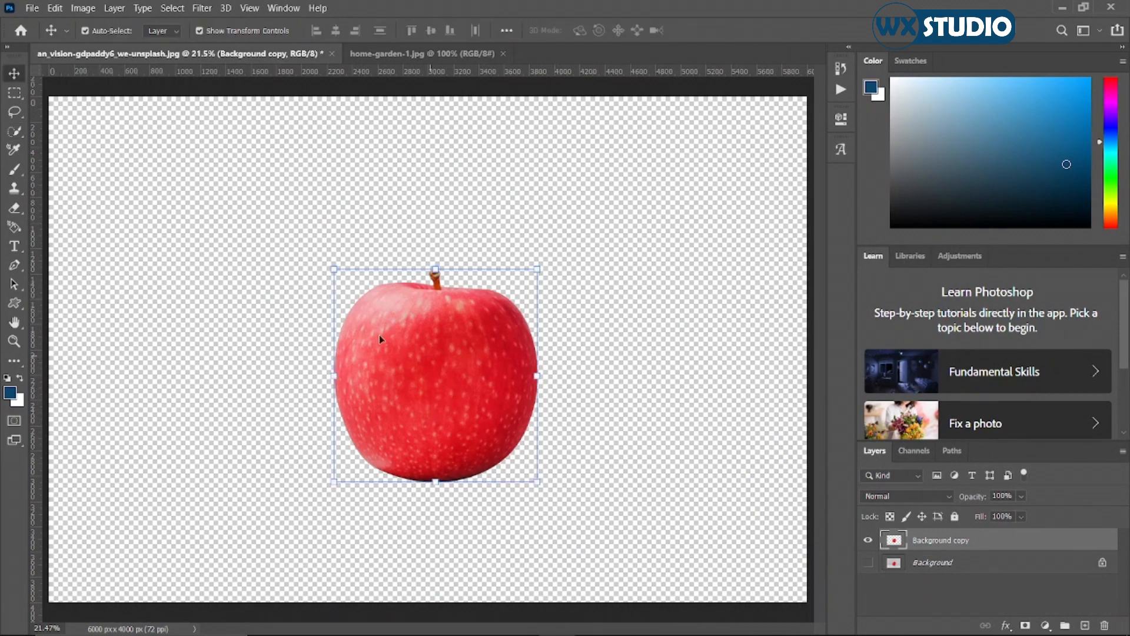
drag(461, 384, 435, 389)
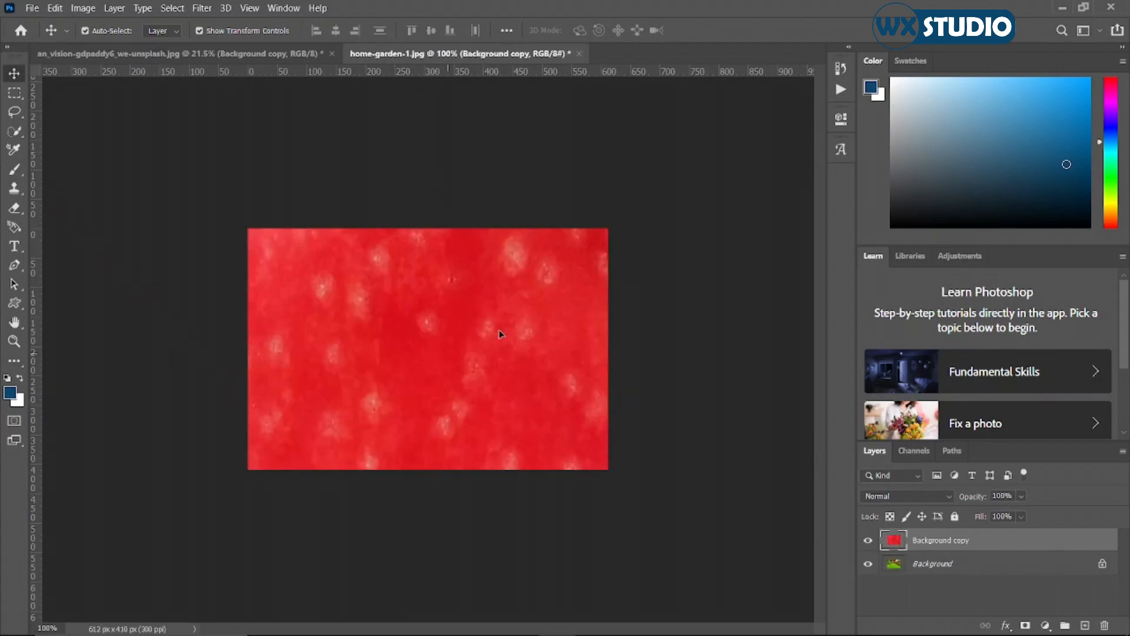
Scale the oversized apple layer down proportionally to about 7% and place it on the lawn in front of the house.
key(ctrl+0)
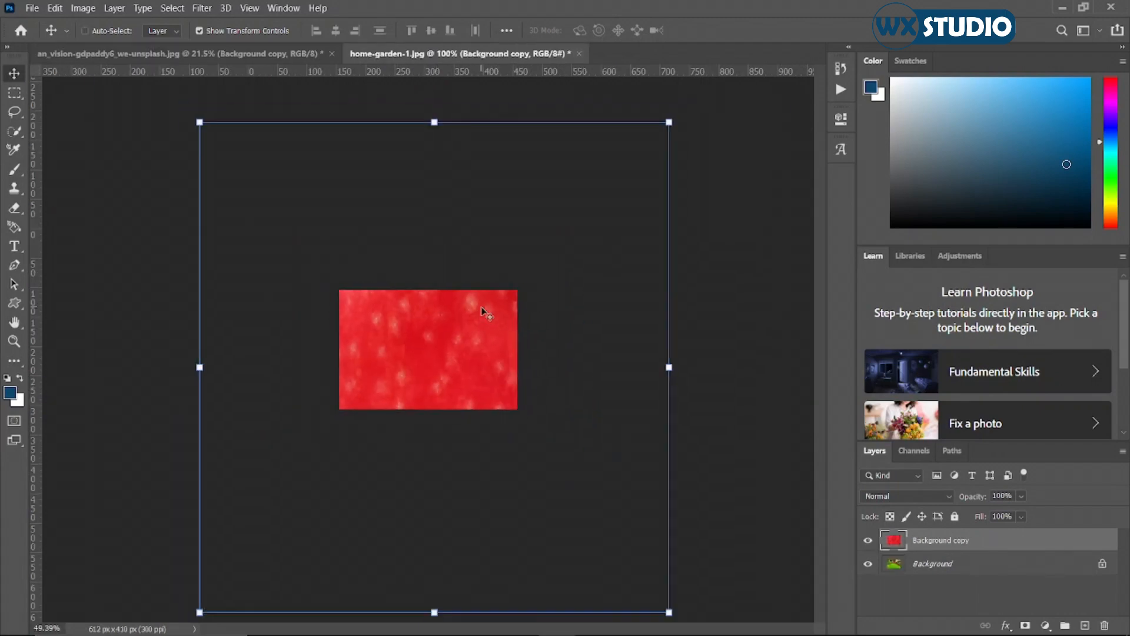
drag(669, 122, 430, 363)
key(ctrl+0)
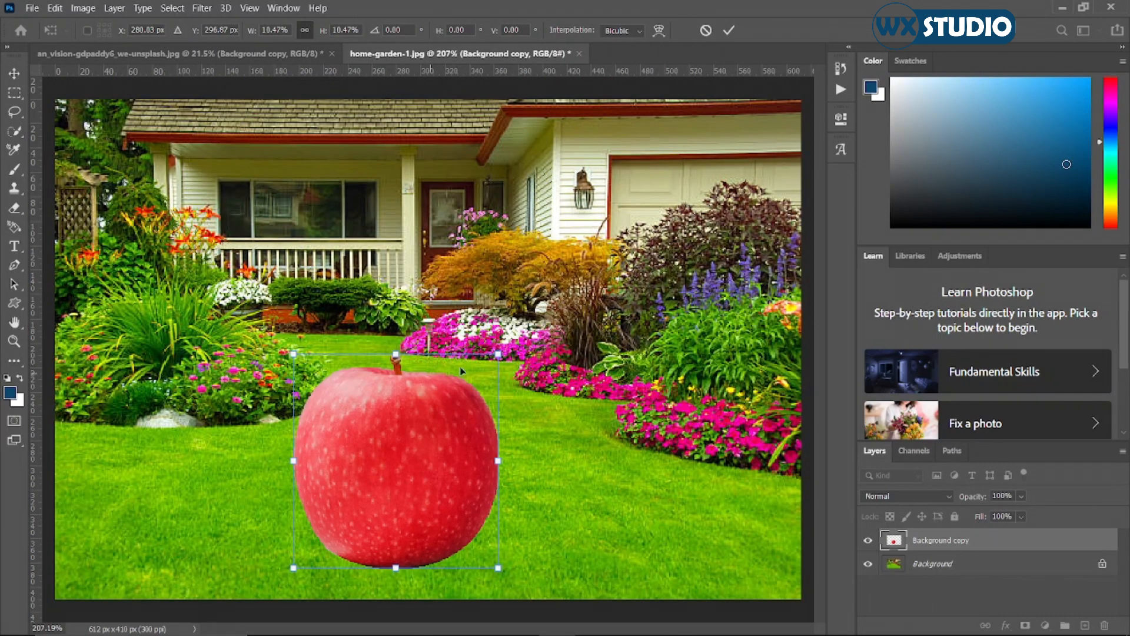
mouse_move(494, 362)
mouse_down()
mouse_move(479, 416)
mouse_move(402, 461)
mouse_move(497, 362)
mouse_up()
drag(437, 449, 424, 450)
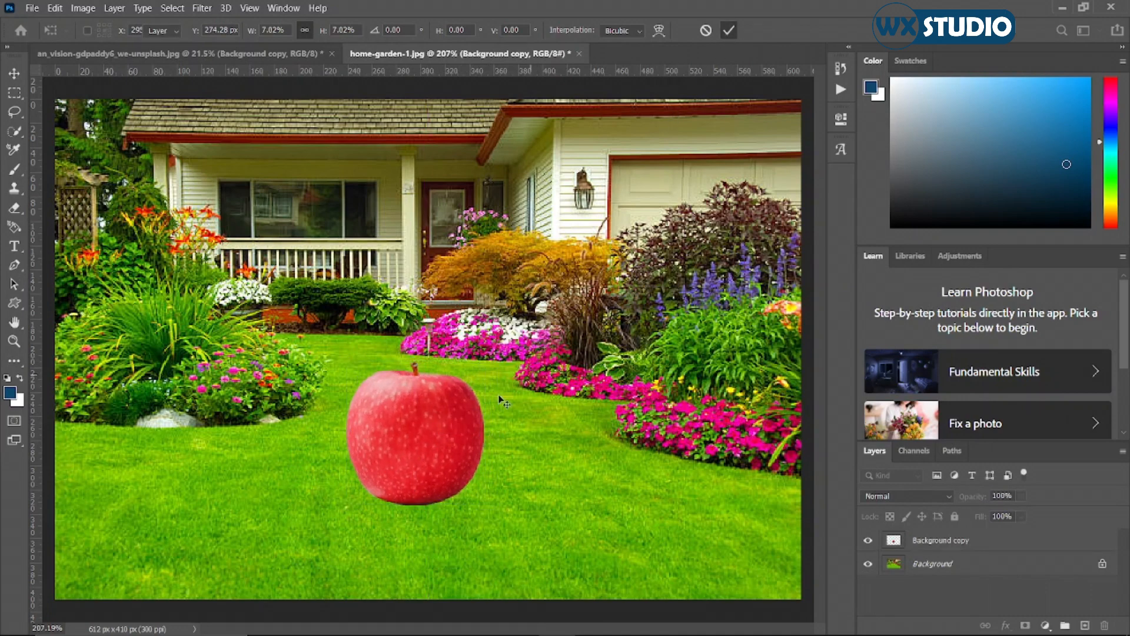
key(Return)
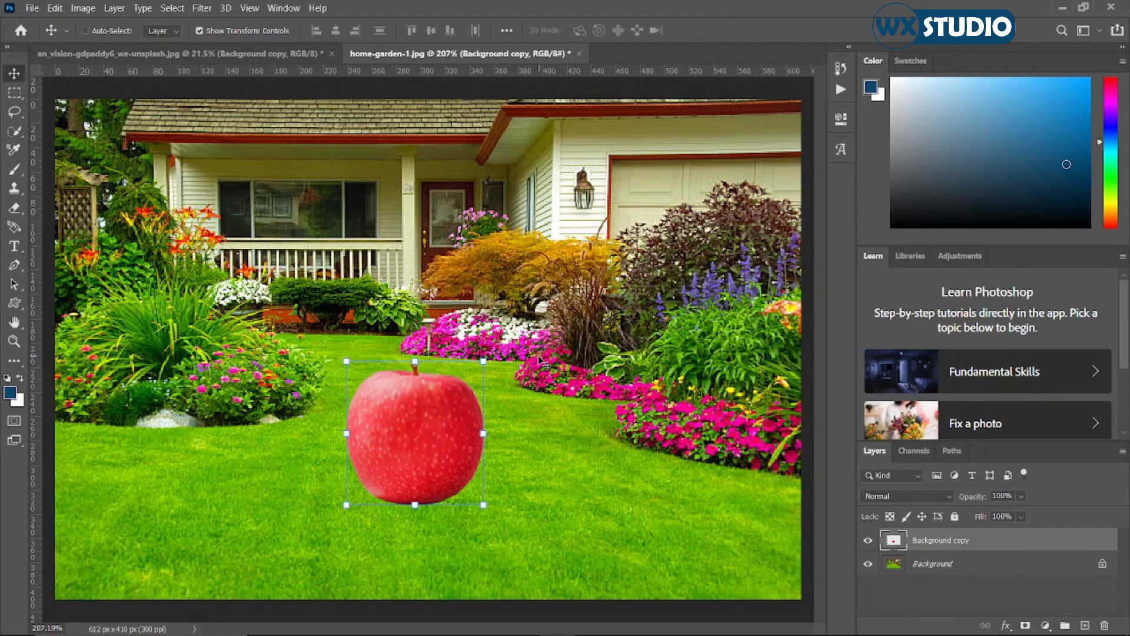
Shift the apple layer slightly left on the lawn, and deselect it.
click(325, 454)
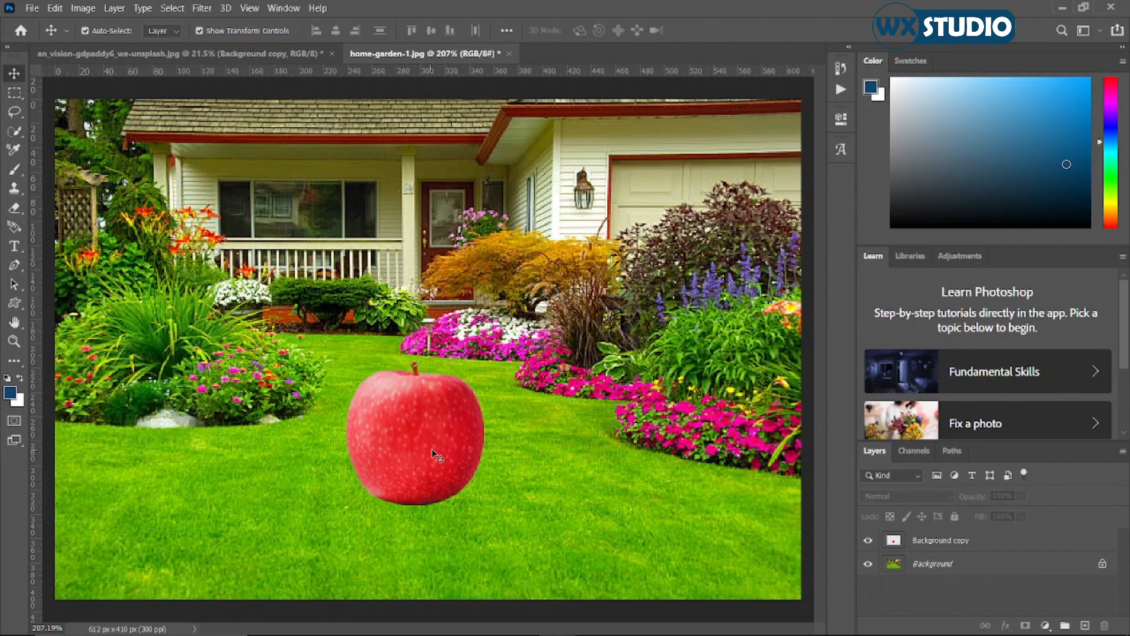
click(420, 437)
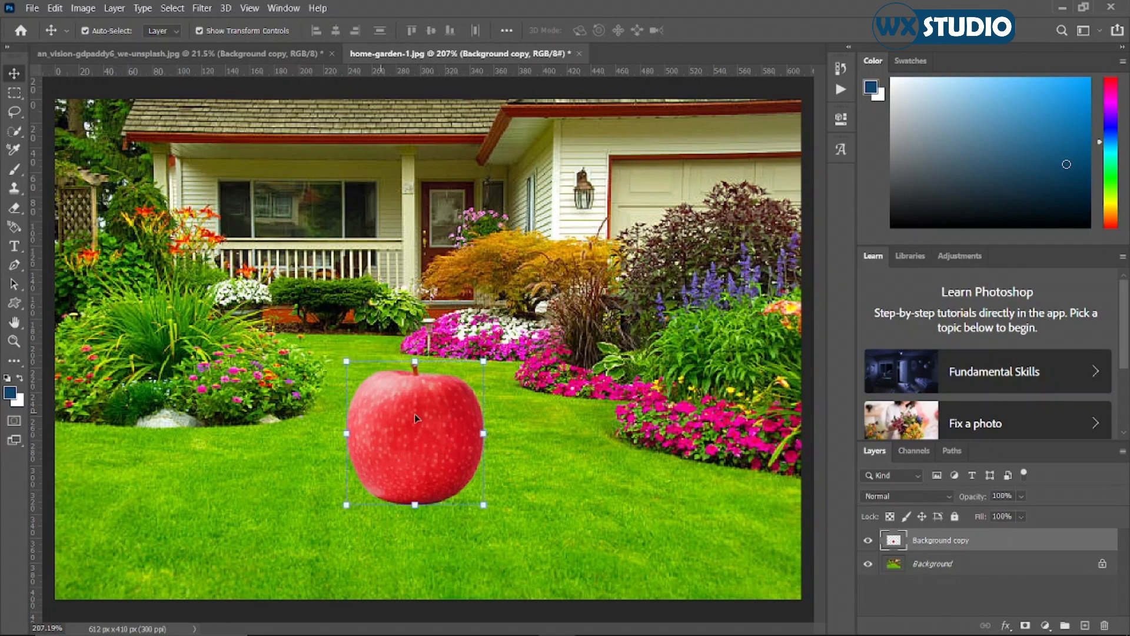
drag(415, 414, 403, 415)
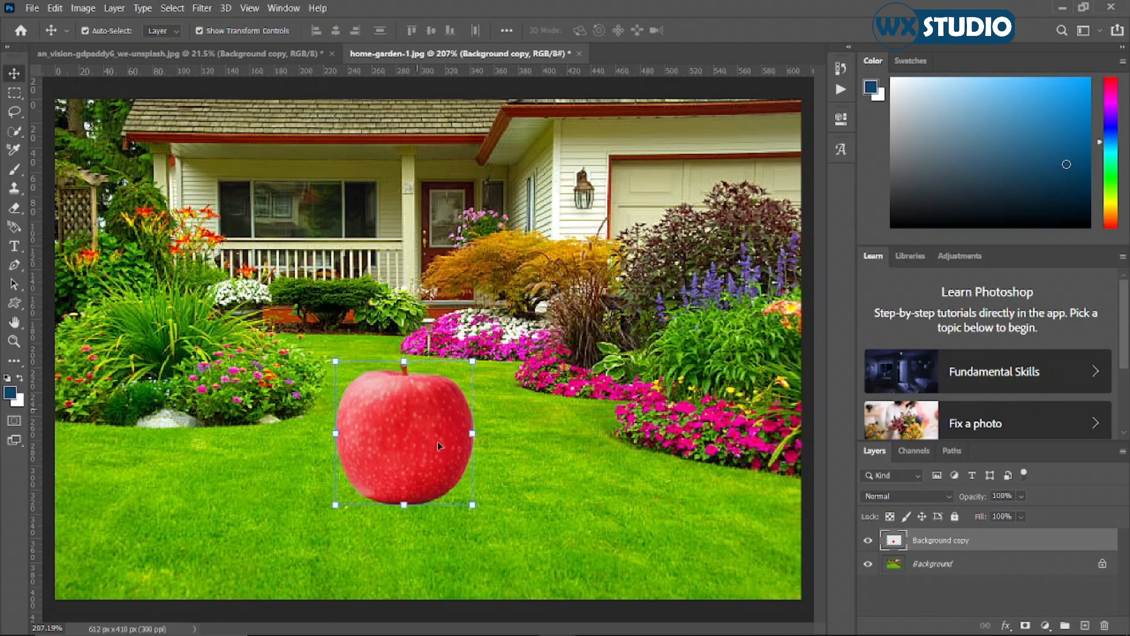
click(580, 318)
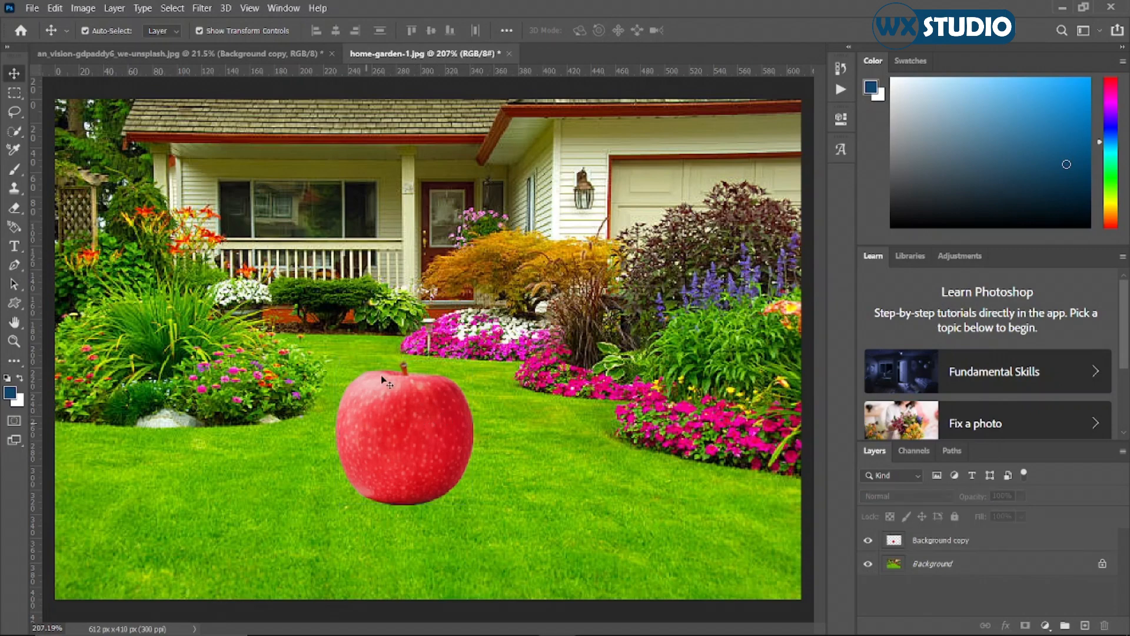